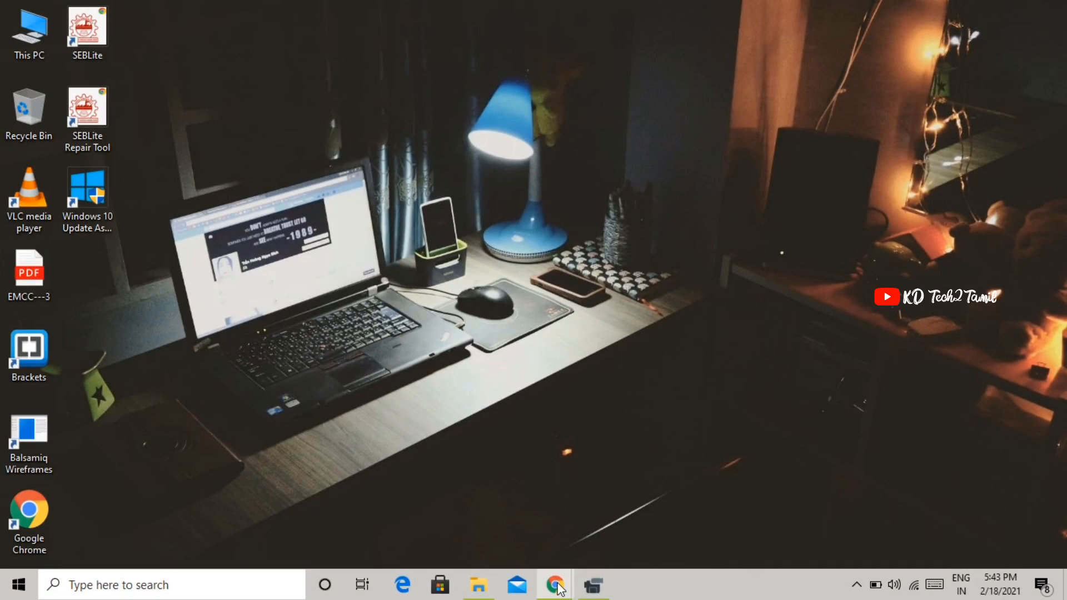
pyautogui.moveTo(559, 578)
pyautogui.click(498, 526)
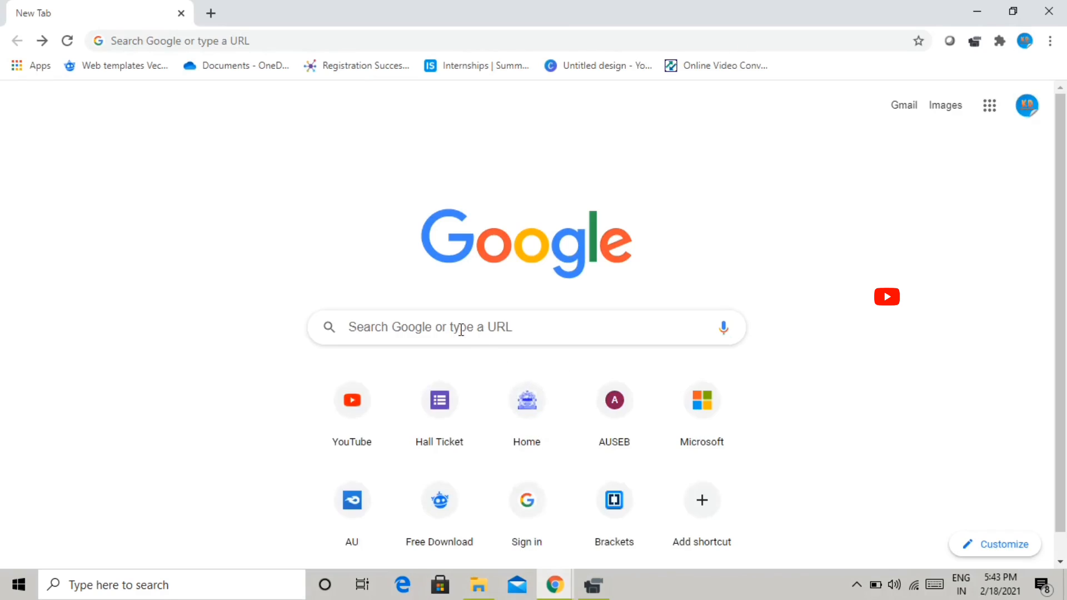
pyautogui.click(461, 329)
pyautogui.write('ww')
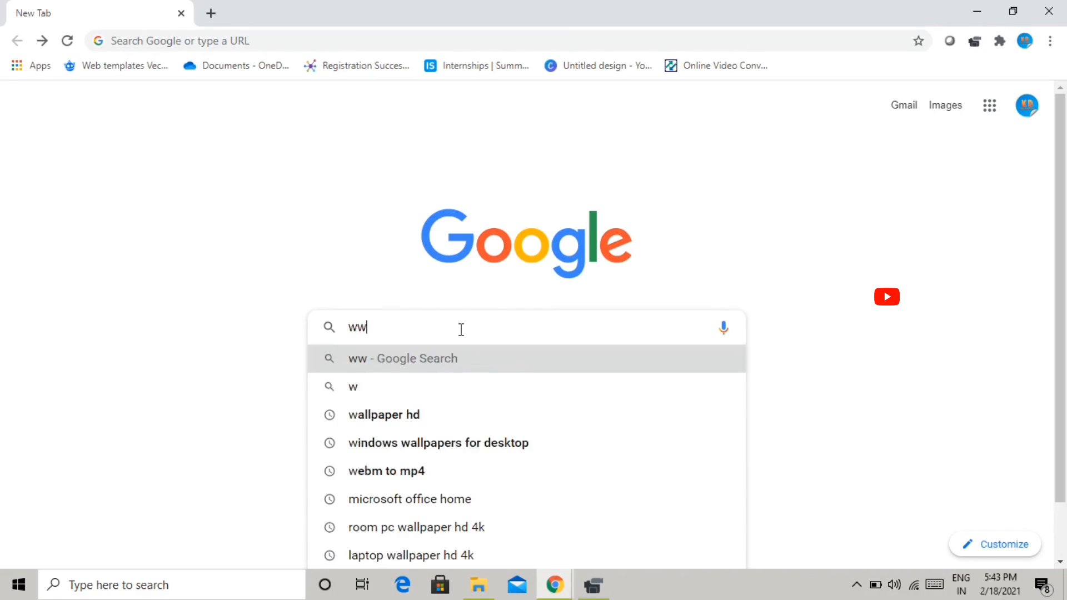
pyautogui.write('w.o')
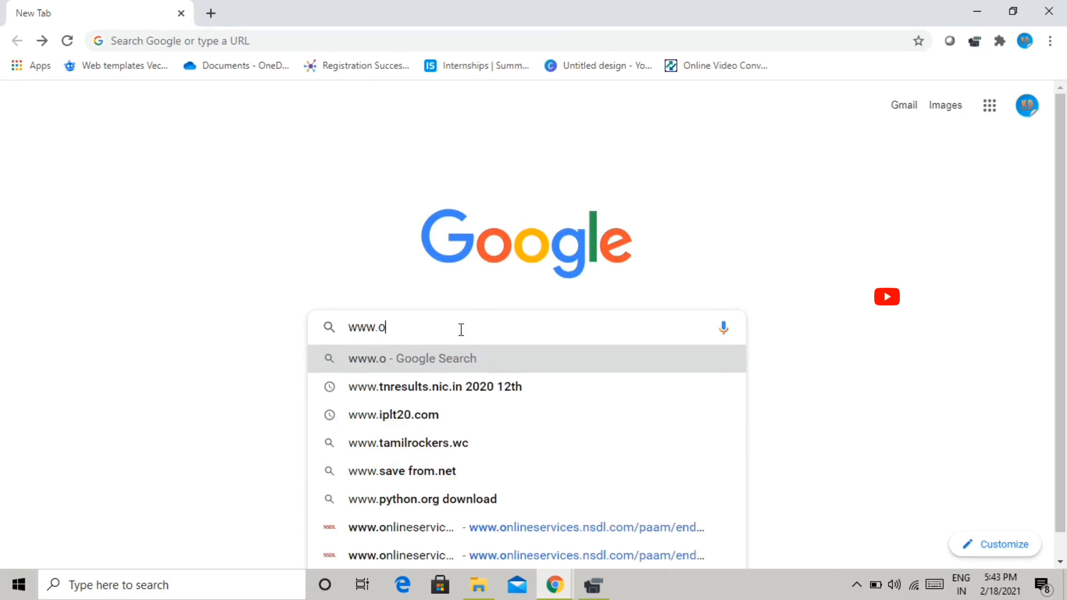
pyautogui.write('ffice.com')
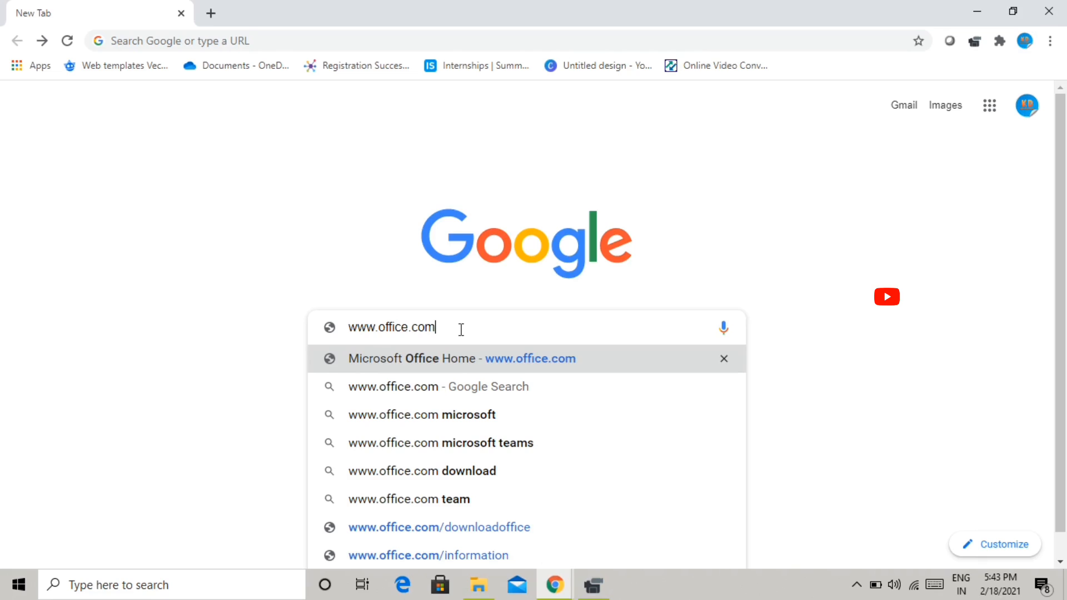
pyautogui.press('Return')
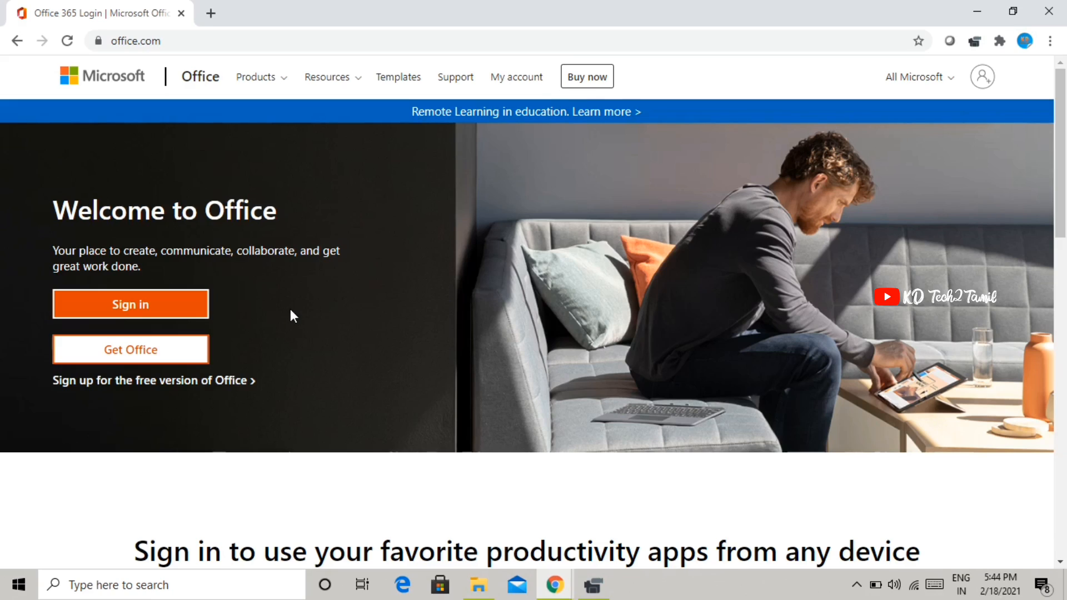
# Choose Sign in, then follow the 'Create one!' link to make a new Microsoft account.
pyautogui.click(146, 306)
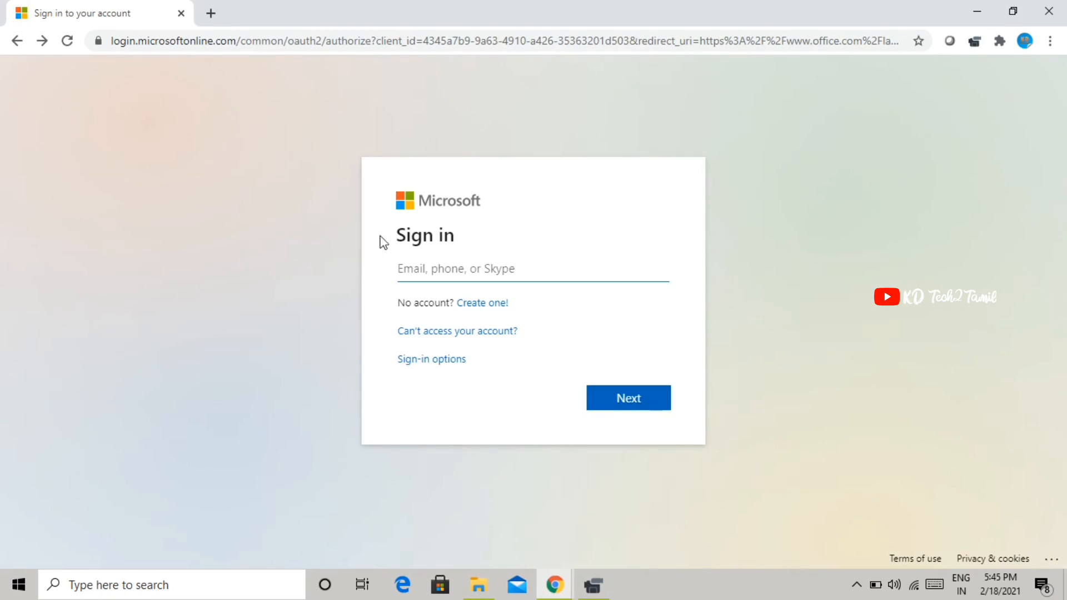
pyautogui.click(476, 305)
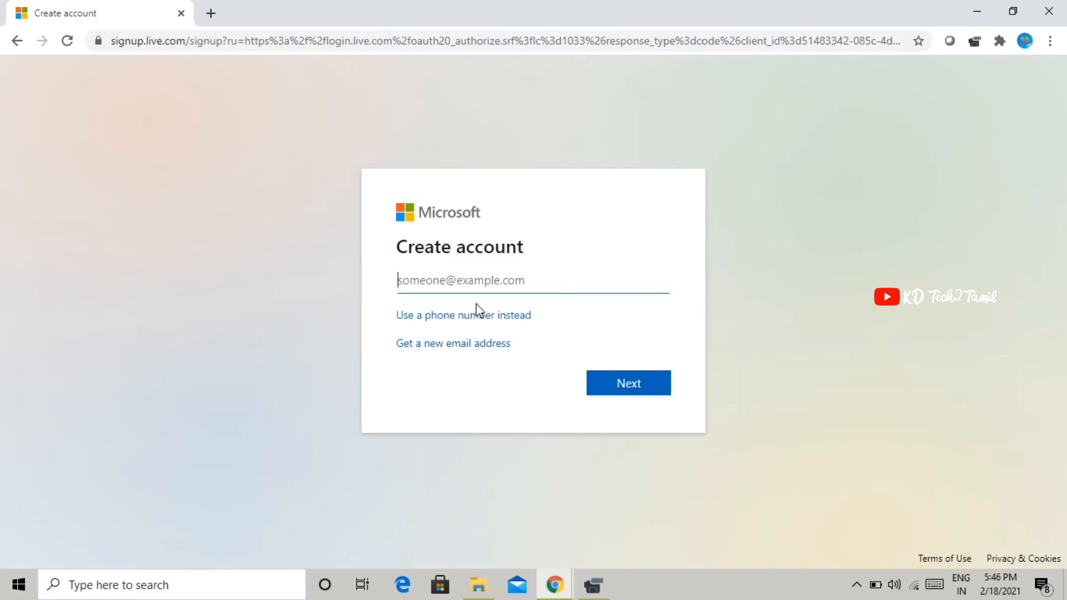
# Paste the new account's e-mail address, submit it, and type the account password.
pyautogui.hotkey('ctrl', 'v')
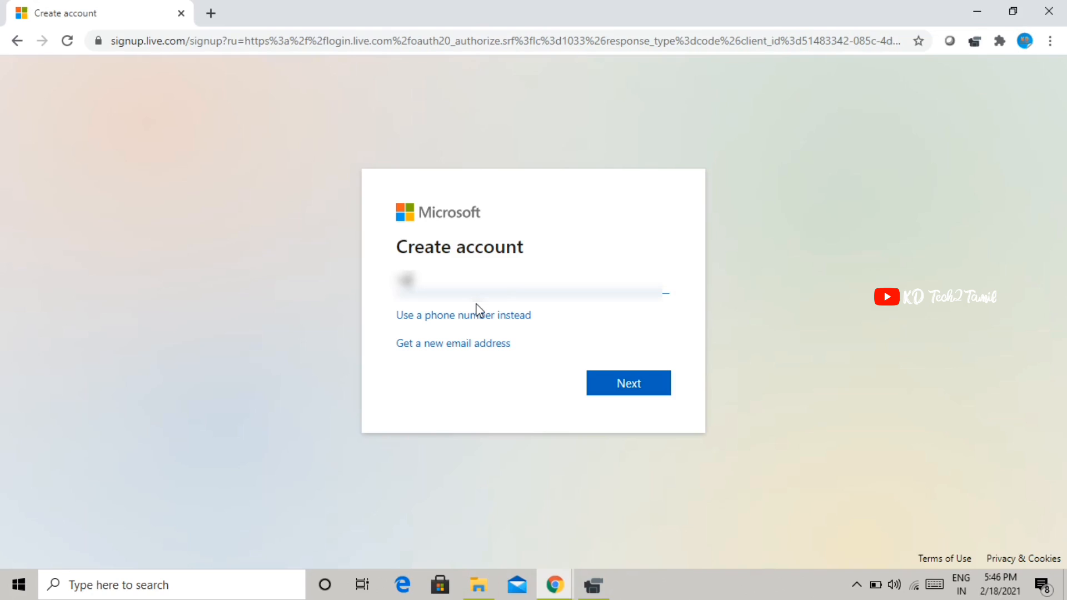
pyautogui.write('••••••••••')
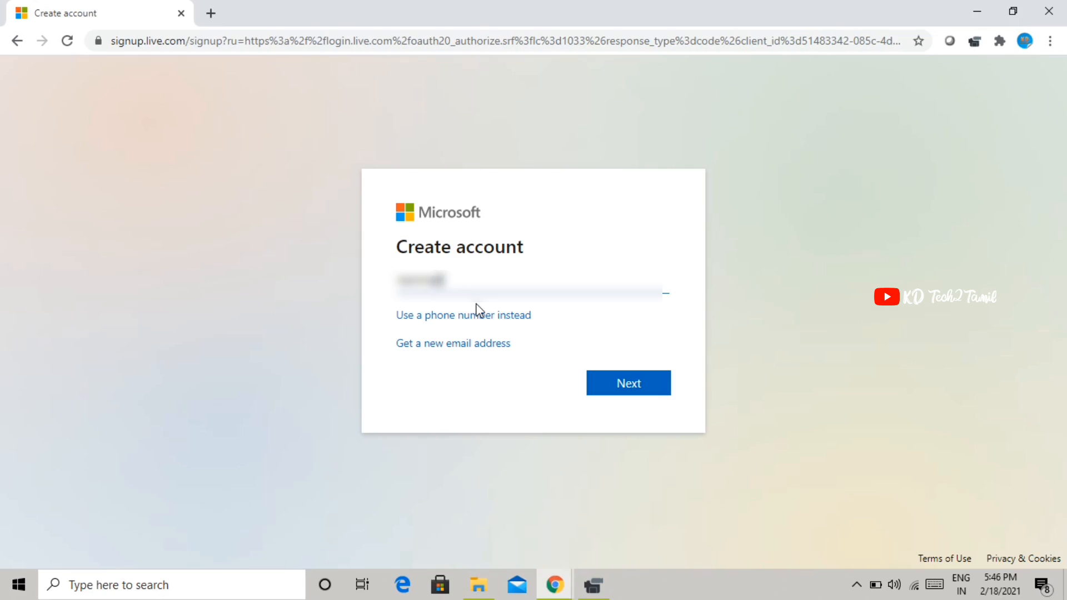
pyautogui.write('••••••••••')
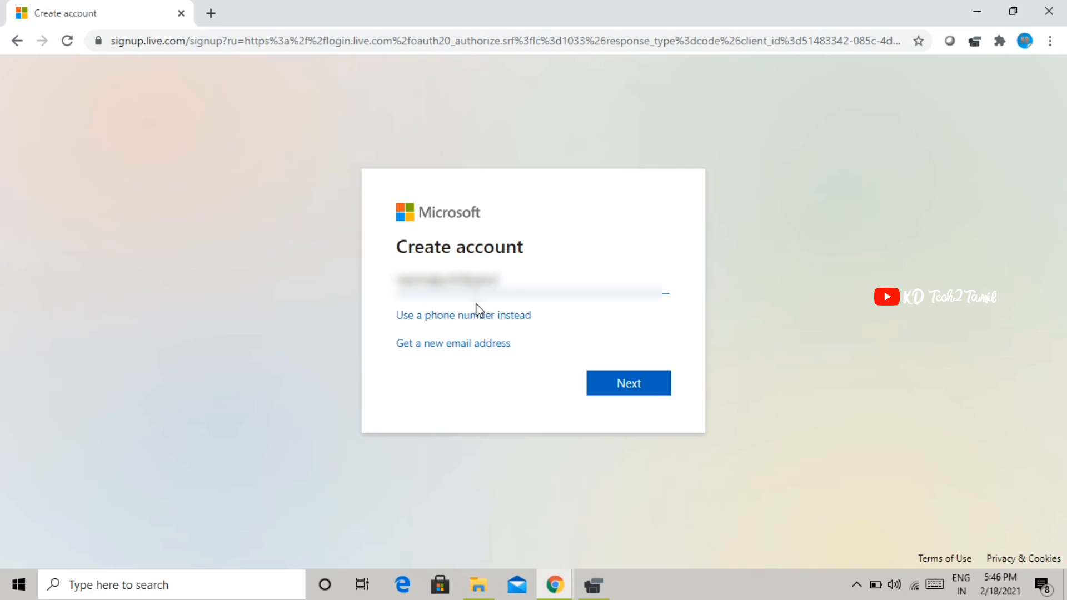
pyautogui.write('••••••')
pyautogui.click(628, 382)
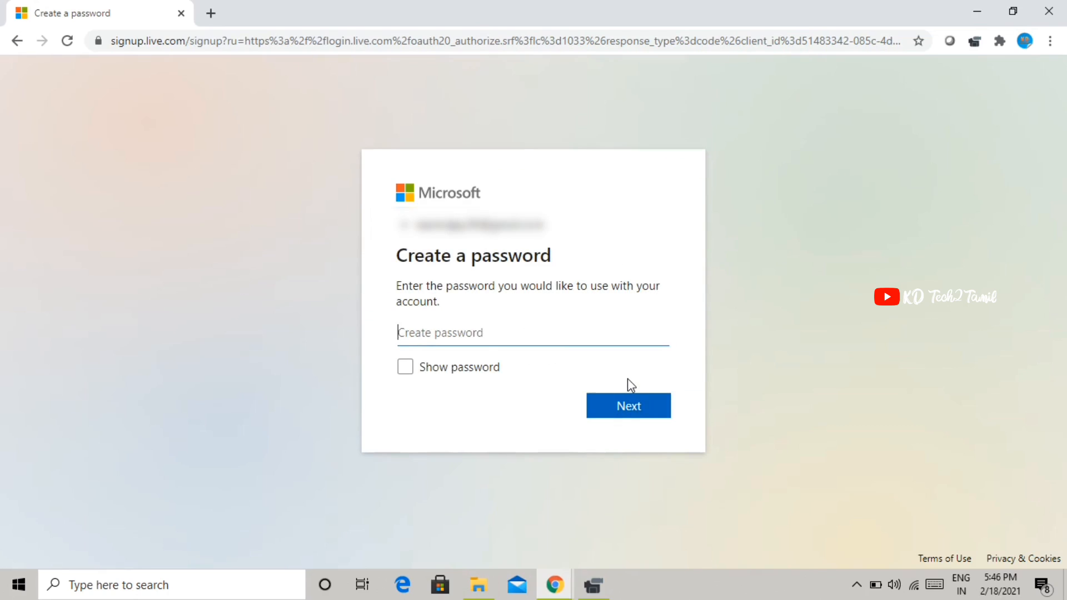
pyautogui.write('•••••')
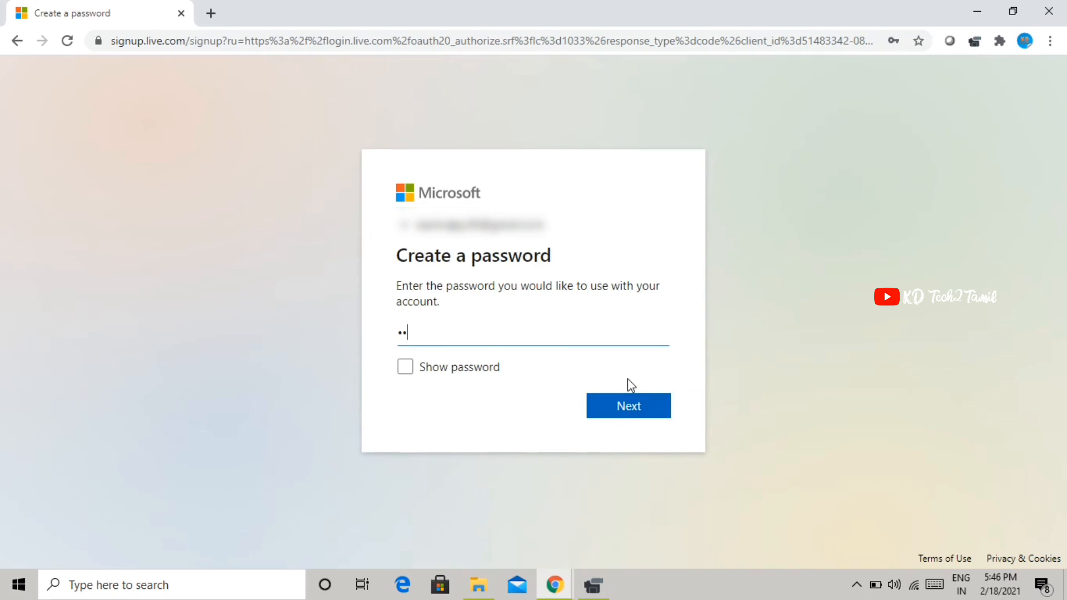
pyautogui.write('••••••')
# Submit the password, save it in Chrome, and enter the emailed verification code.
pyautogui.click(628, 407)
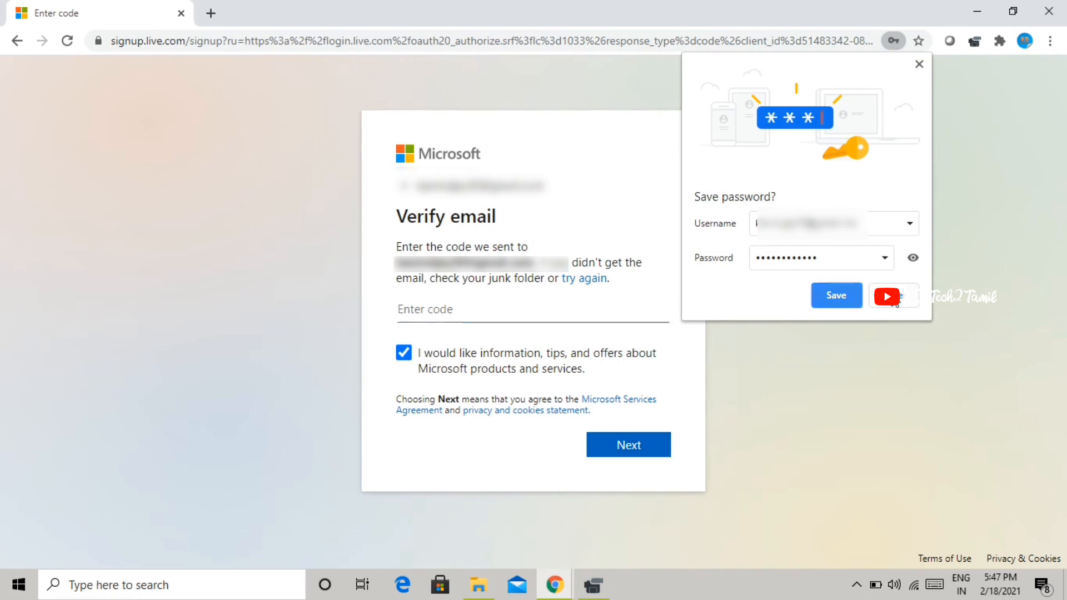
pyautogui.click(836, 295)
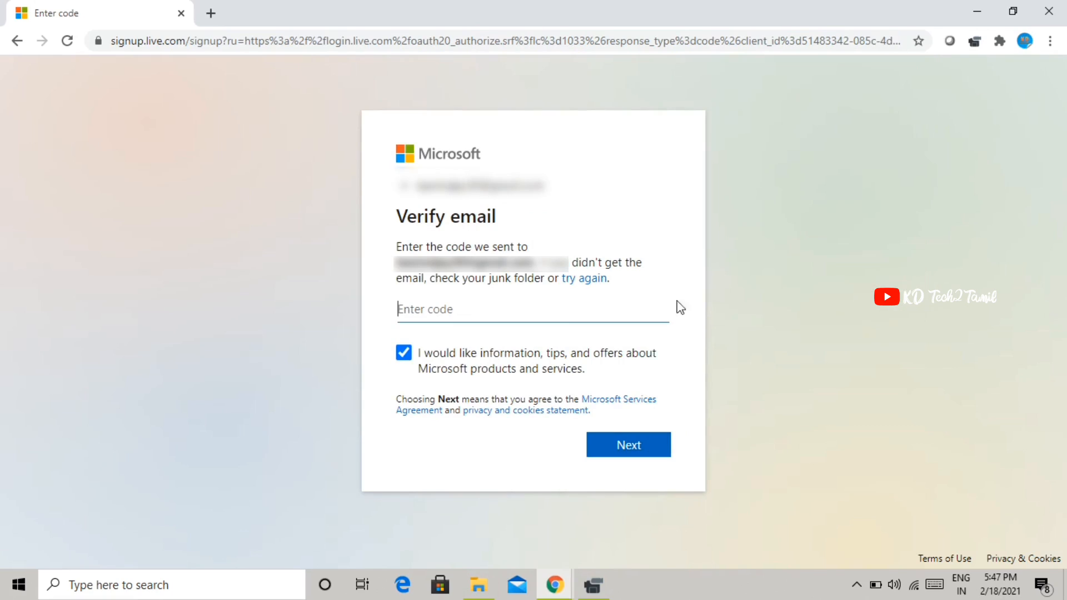
pyautogui.click(475, 317)
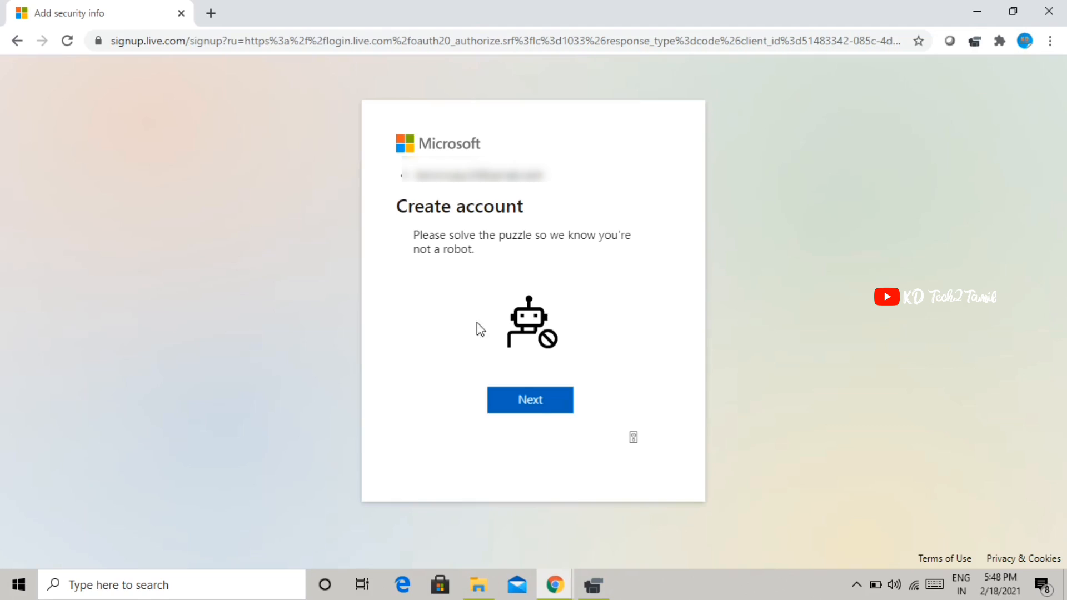
# Start the robot check, rotate the dog image upright and submit it.
pyautogui.click(535, 401)
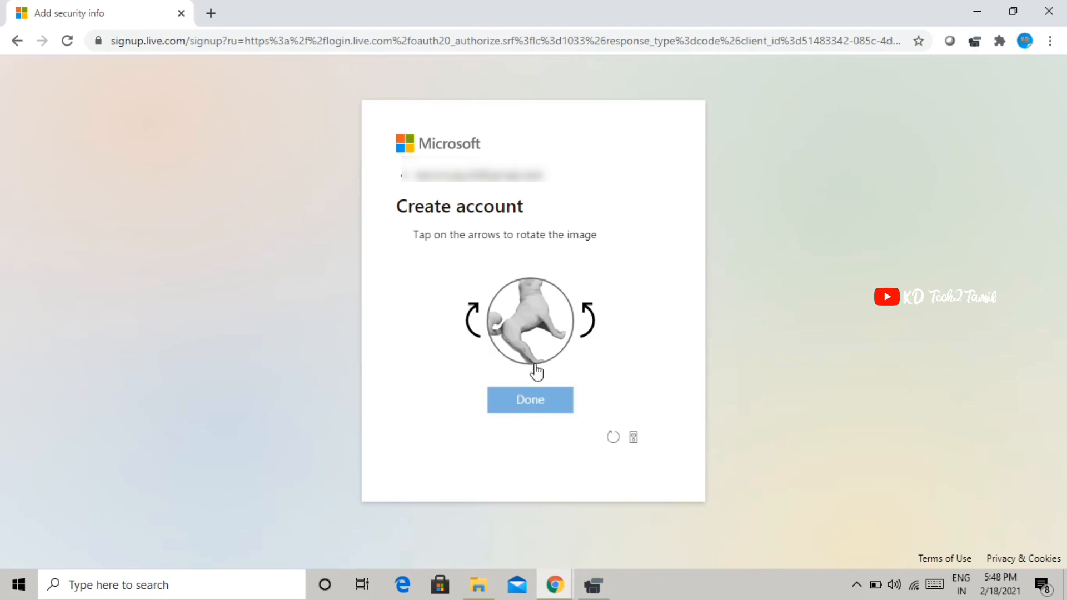
pyautogui.click(588, 325)
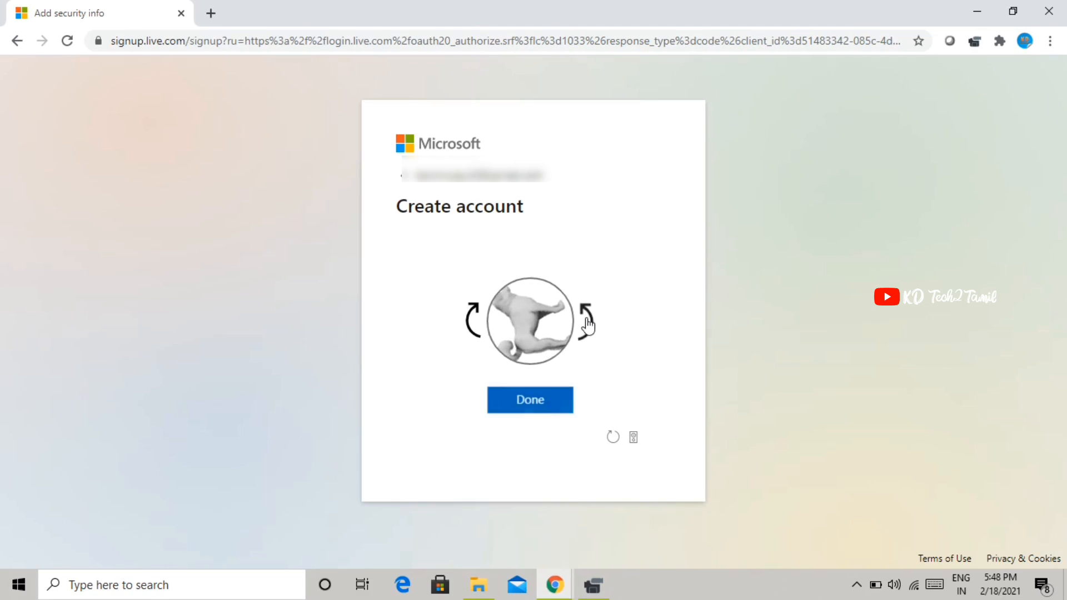
pyautogui.click(471, 329)
pyautogui.click(474, 332)
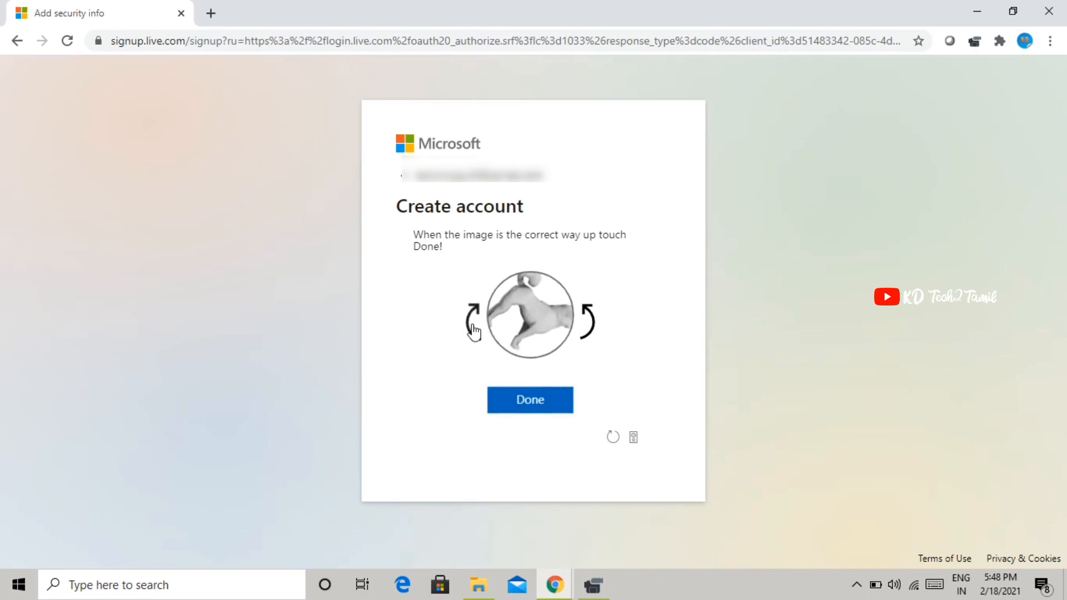
pyautogui.click(591, 325)
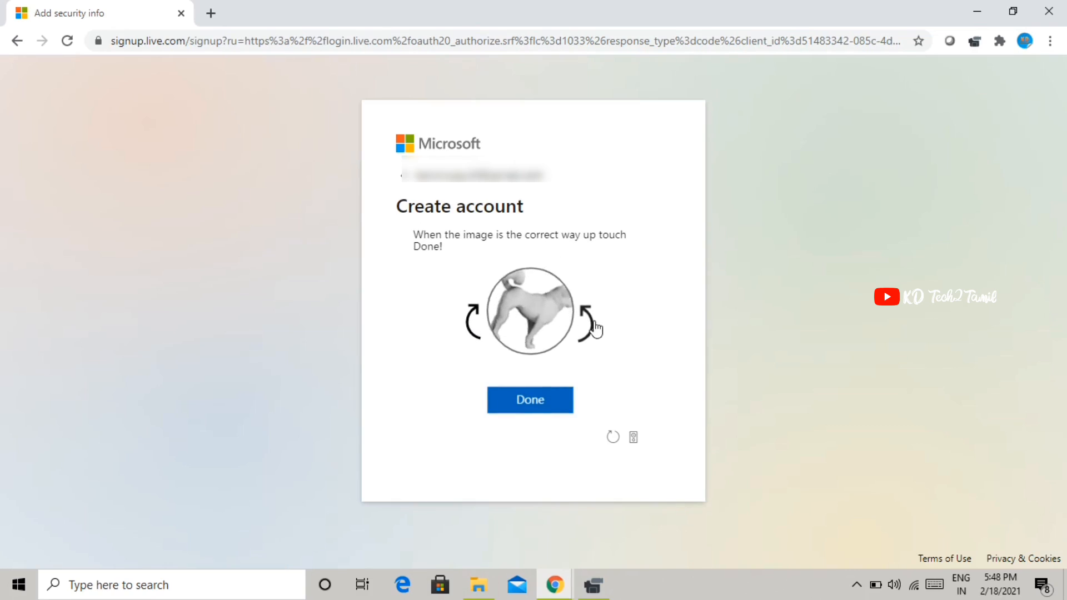
pyautogui.click(540, 401)
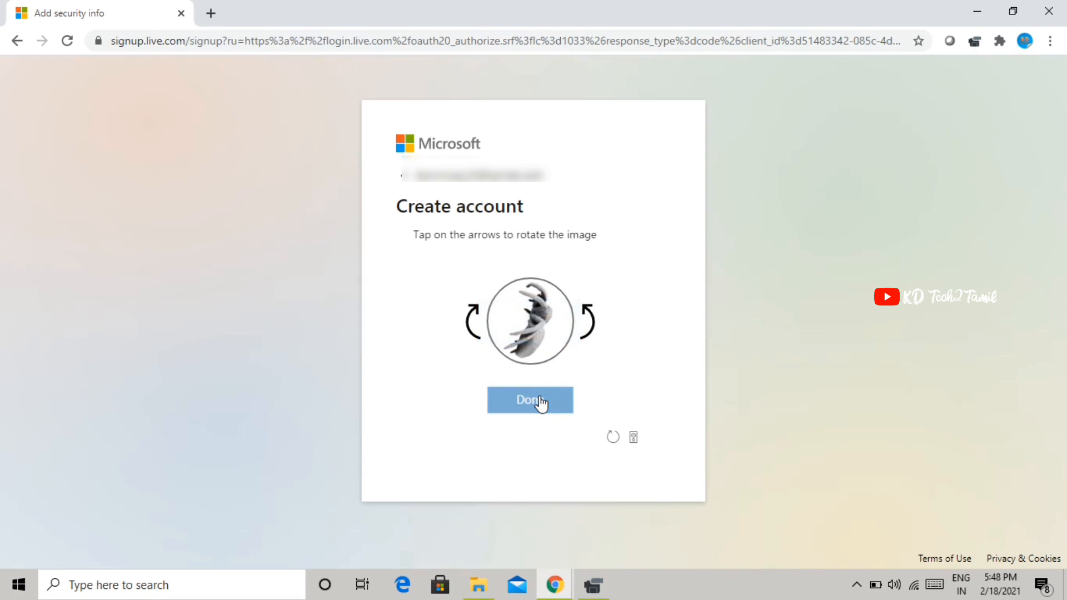
# Rotate the second puzzle image upright and submit the answer.
pyautogui.click(468, 333)
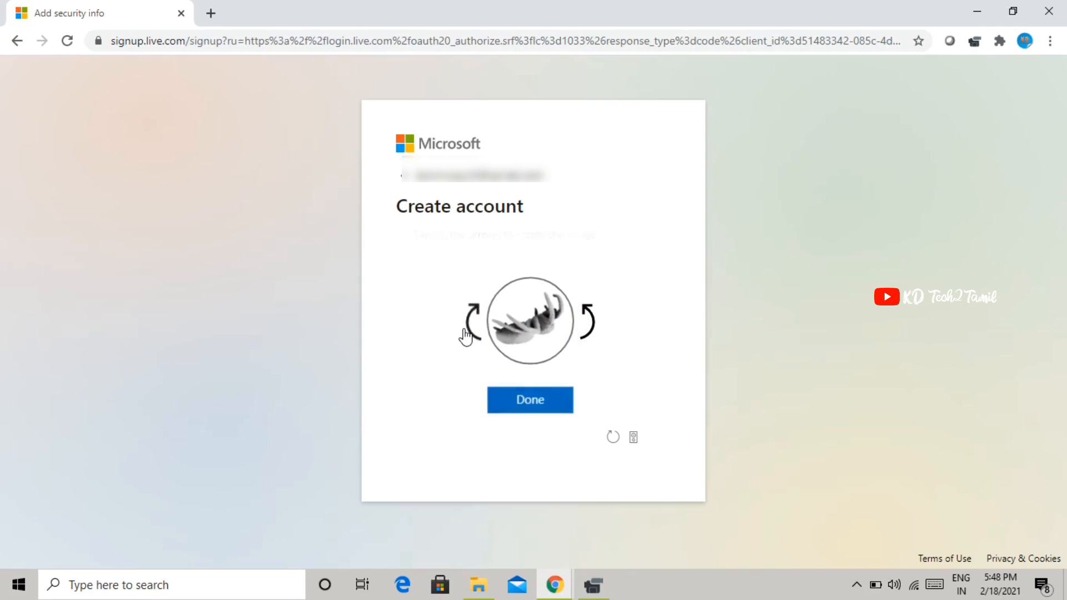
pyautogui.click(584, 328)
pyautogui.click(583, 325)
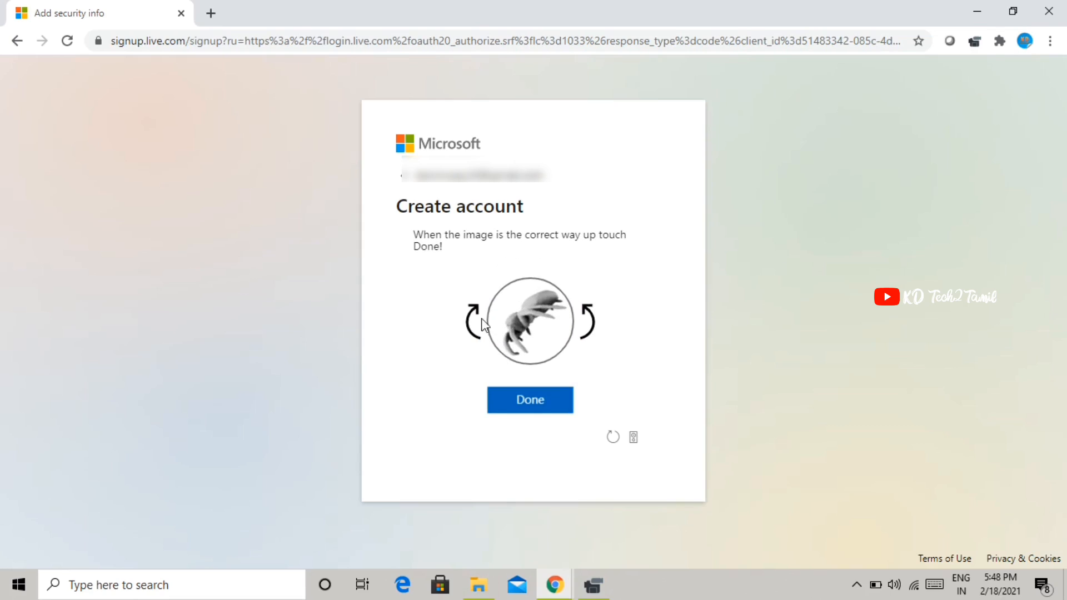
pyautogui.click(469, 329)
pyautogui.click(532, 402)
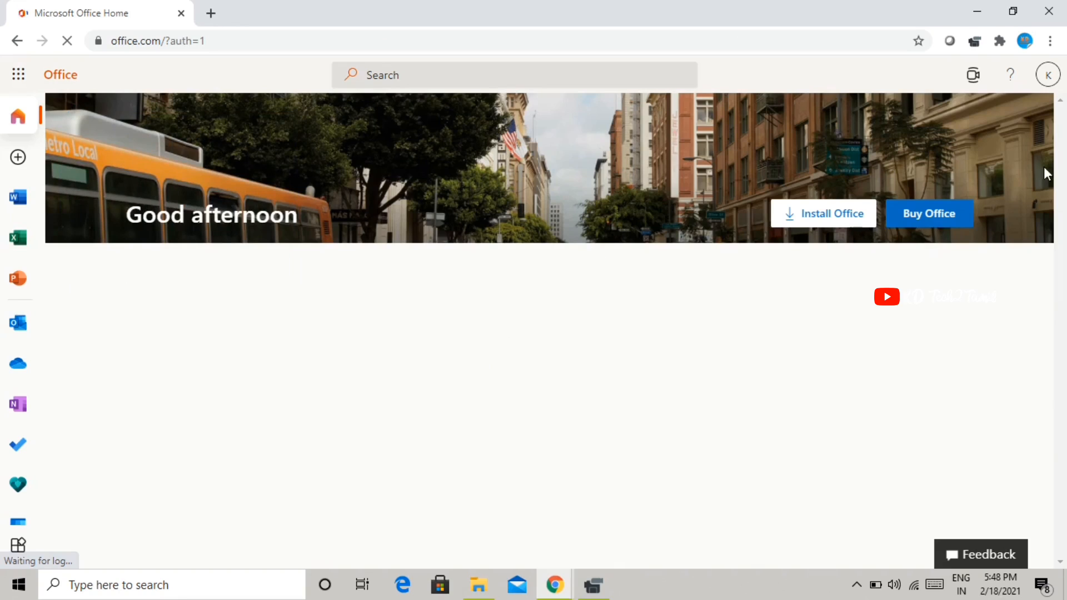
# Open the account details from the 'K' avatar on the Good afternoon home page.
pyautogui.click(1048, 76)
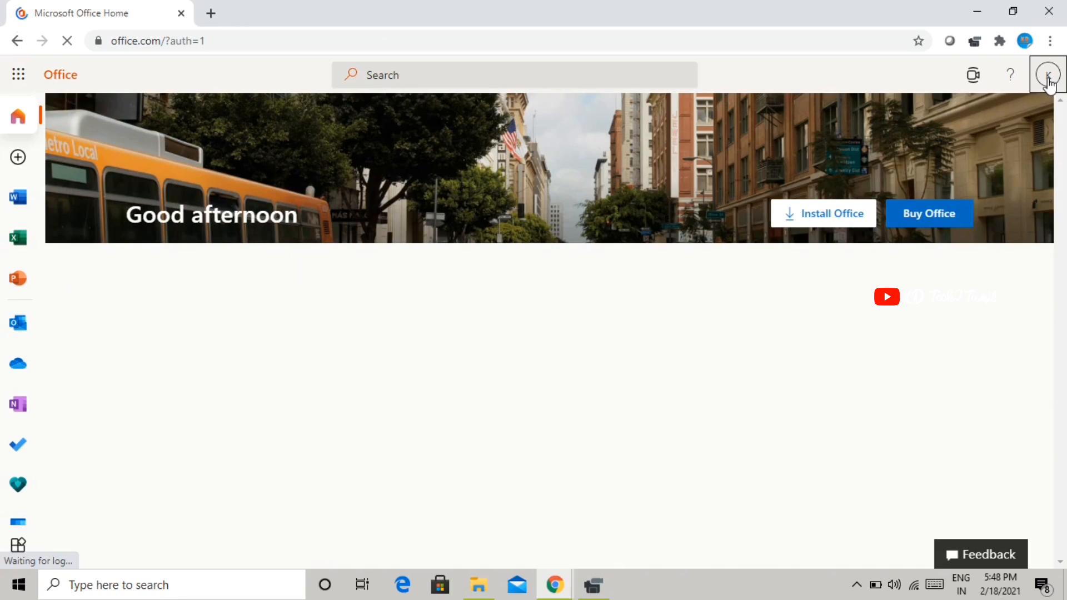